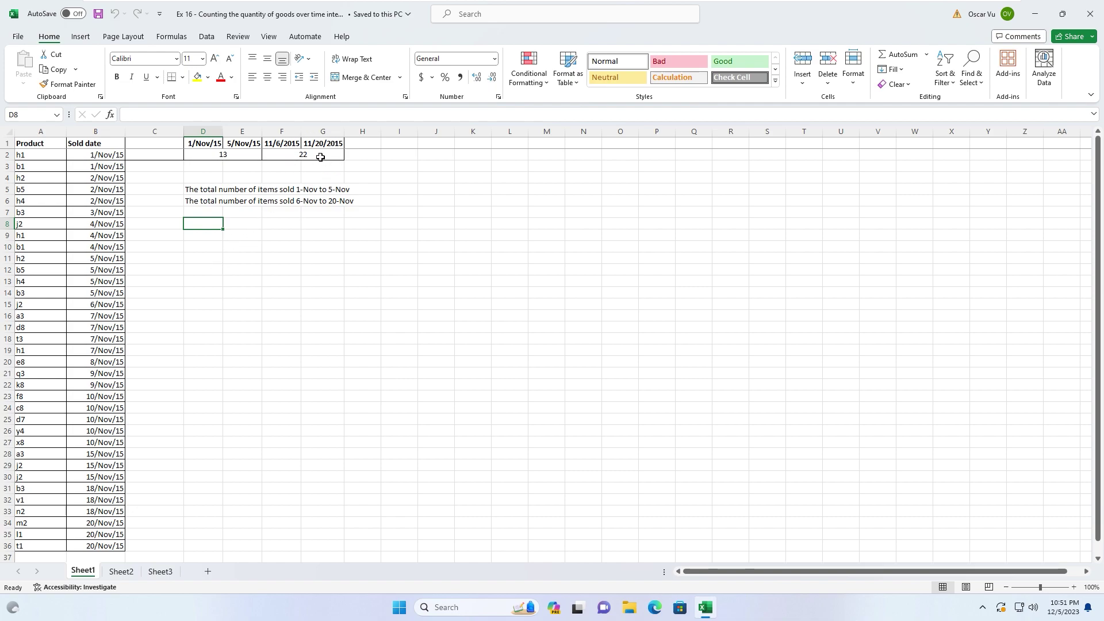
Clear the counts 13 and 22 in row 2 and the date headers in D1:G1
left_click(248, 177)
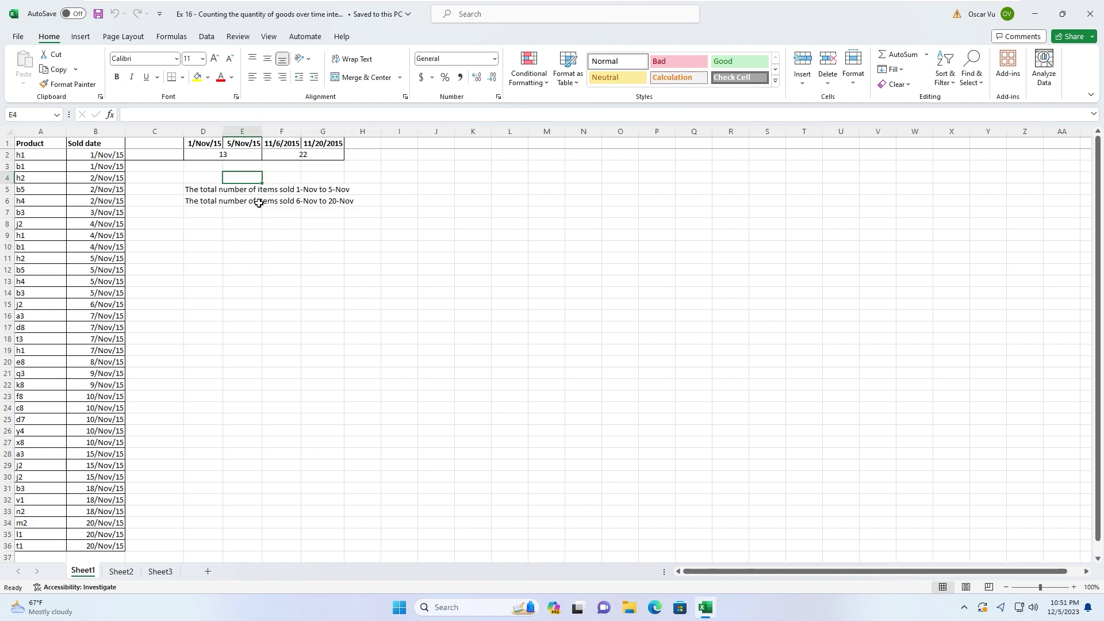
key("ctrl+z")
left_click(209, 168)
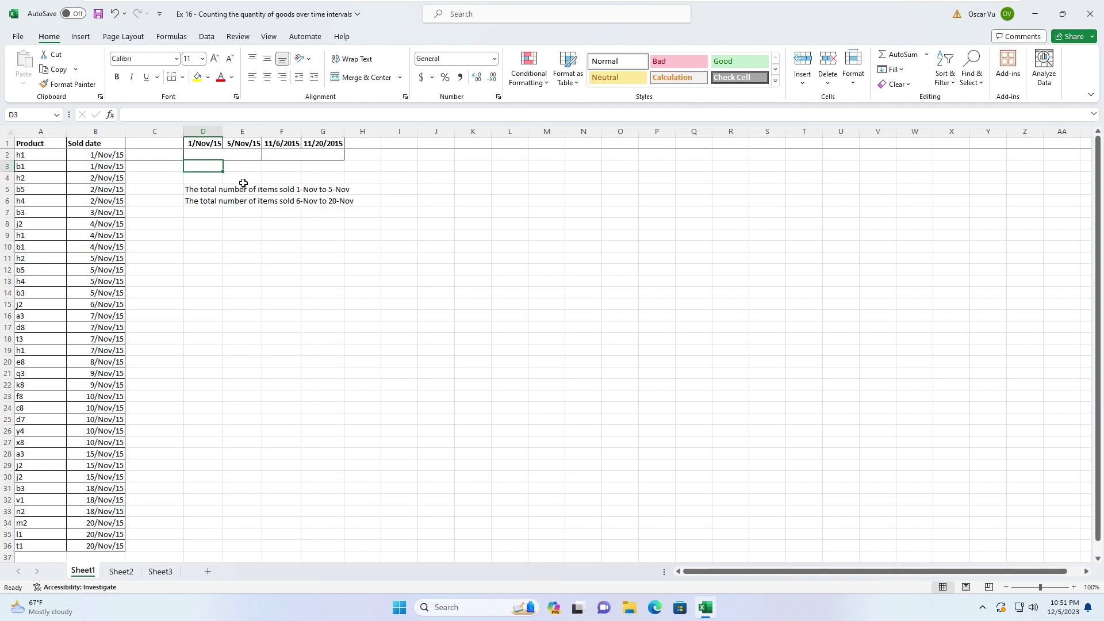
key("ctrl+z")
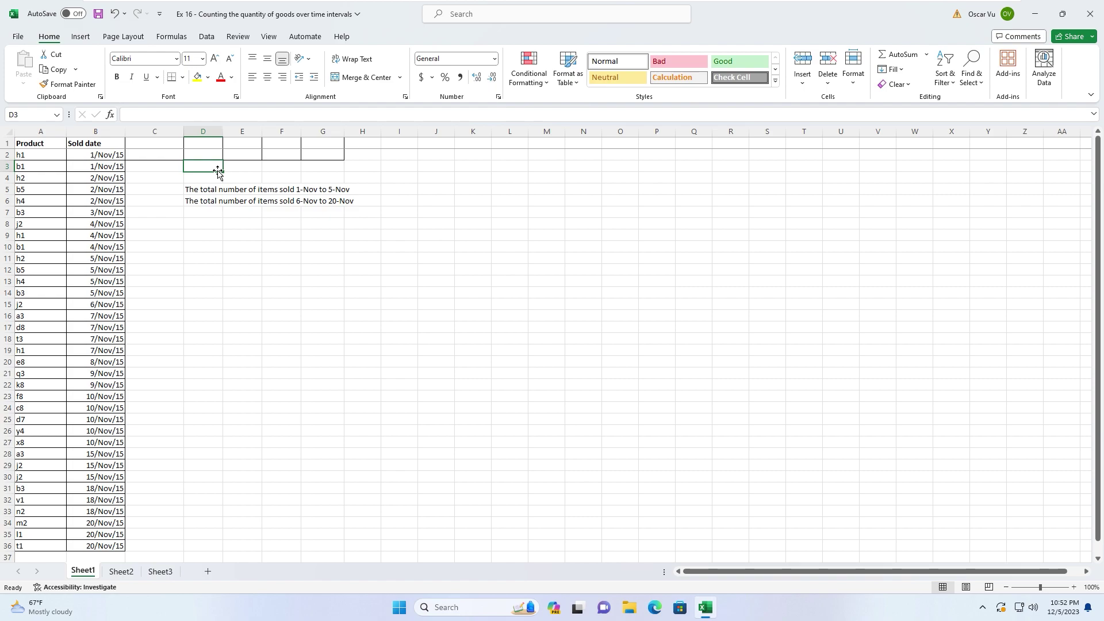
Enter the date 1/Nov/15 in D1 and 5/Nov/15 in E1
left_click(205, 141)
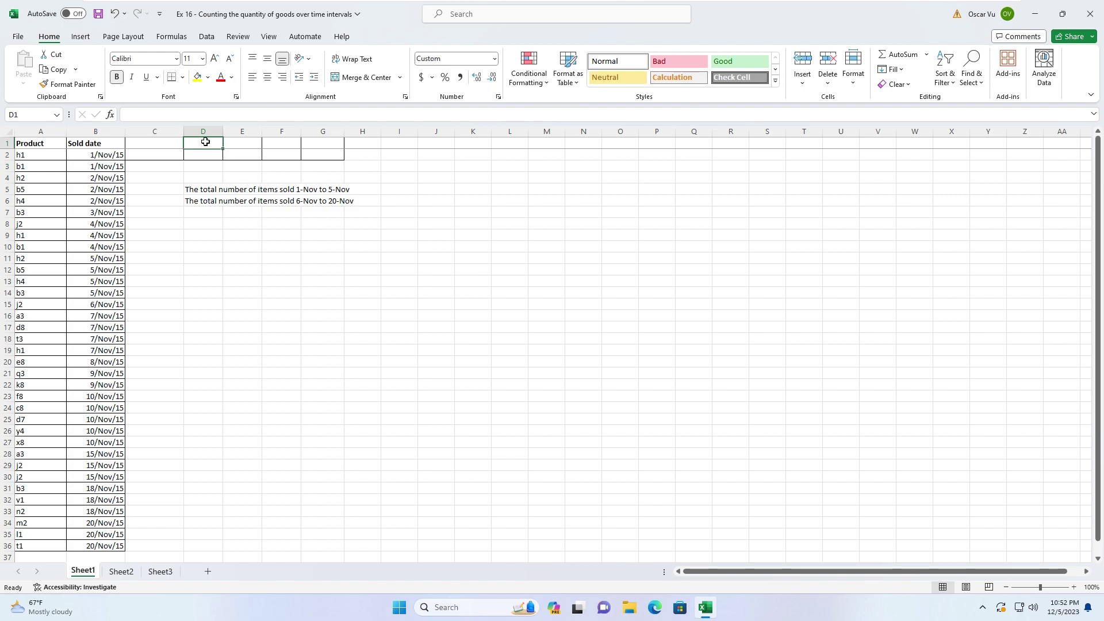
type("1-Nov")
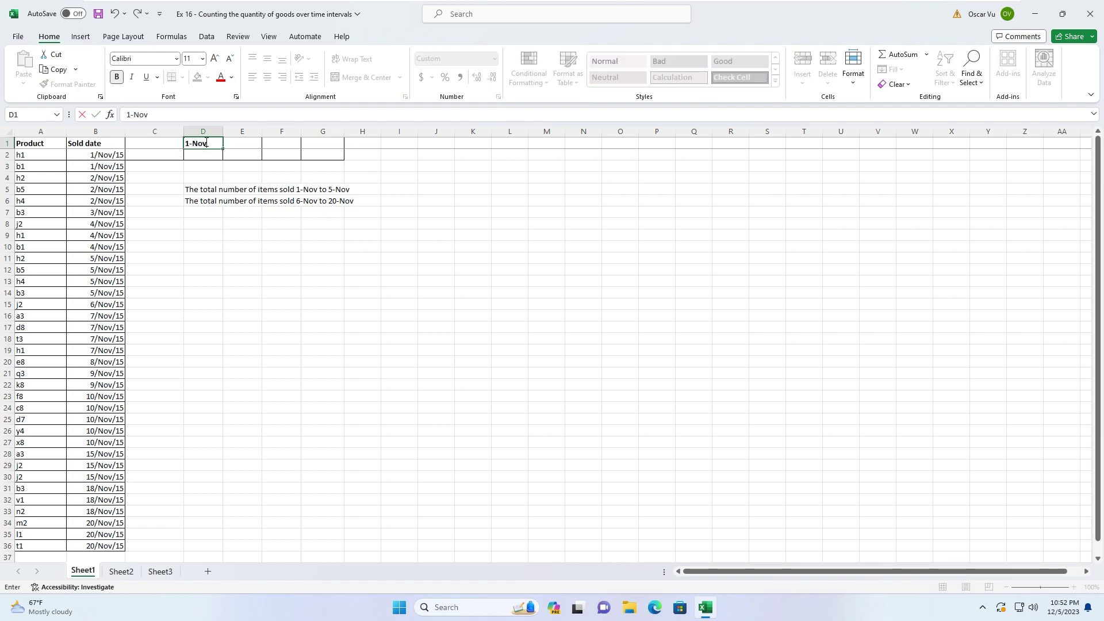
type("-2015")
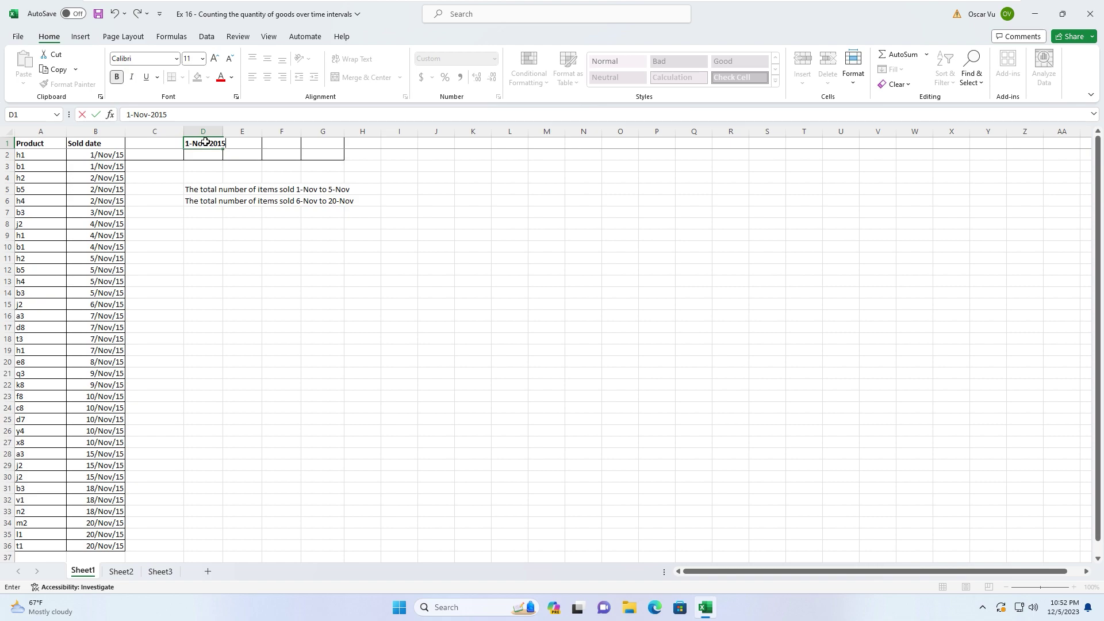
left_click(246, 144)
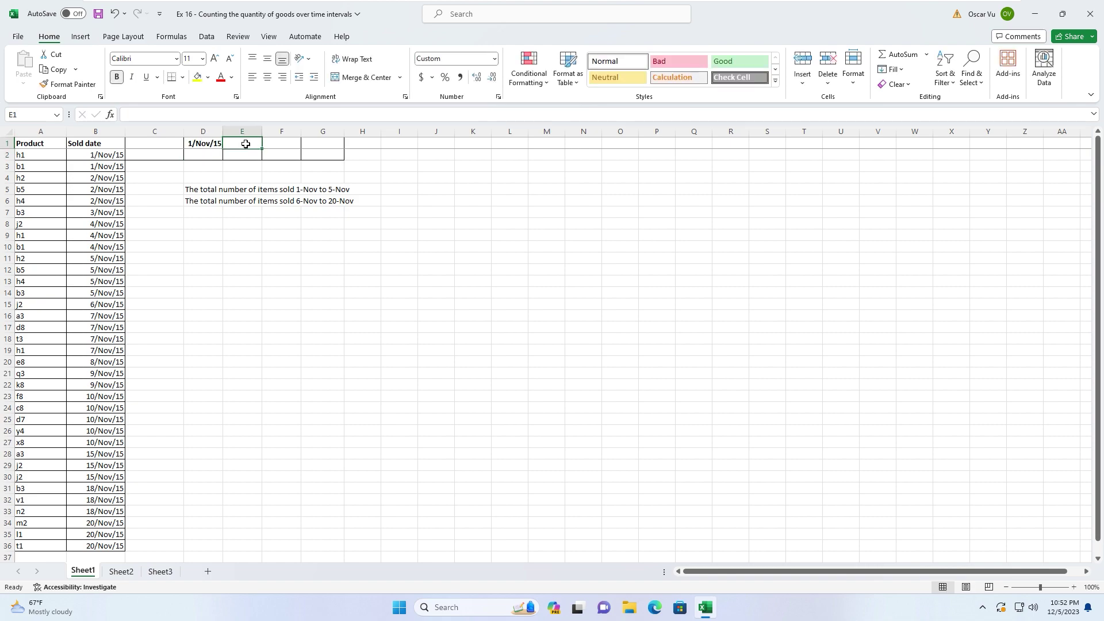
type("5/")
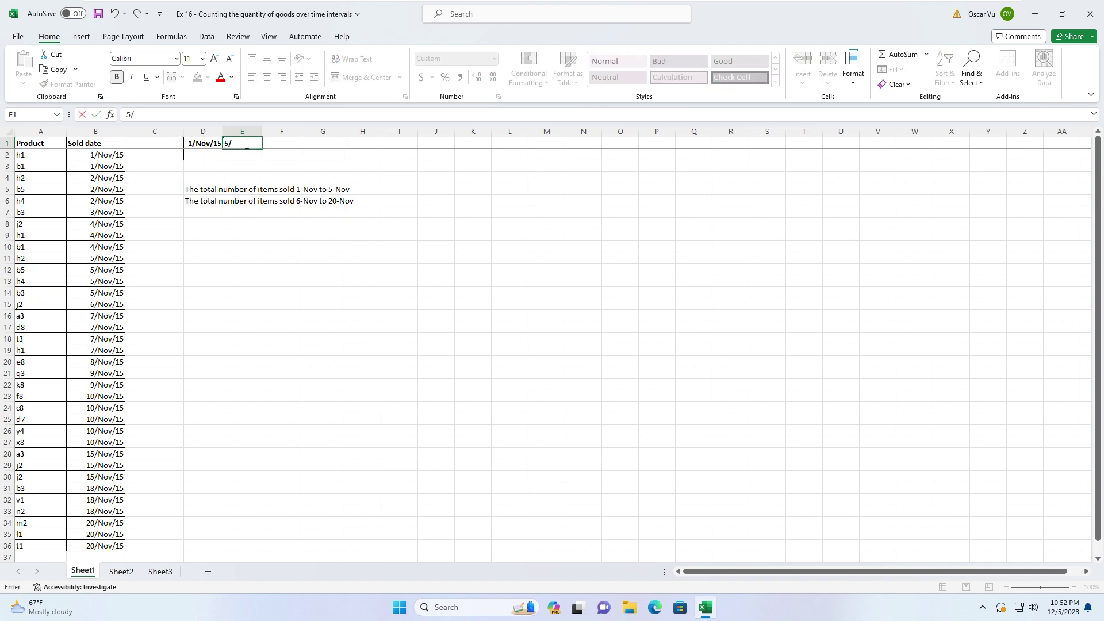
type("nov")
type("/2015")
key("Return")
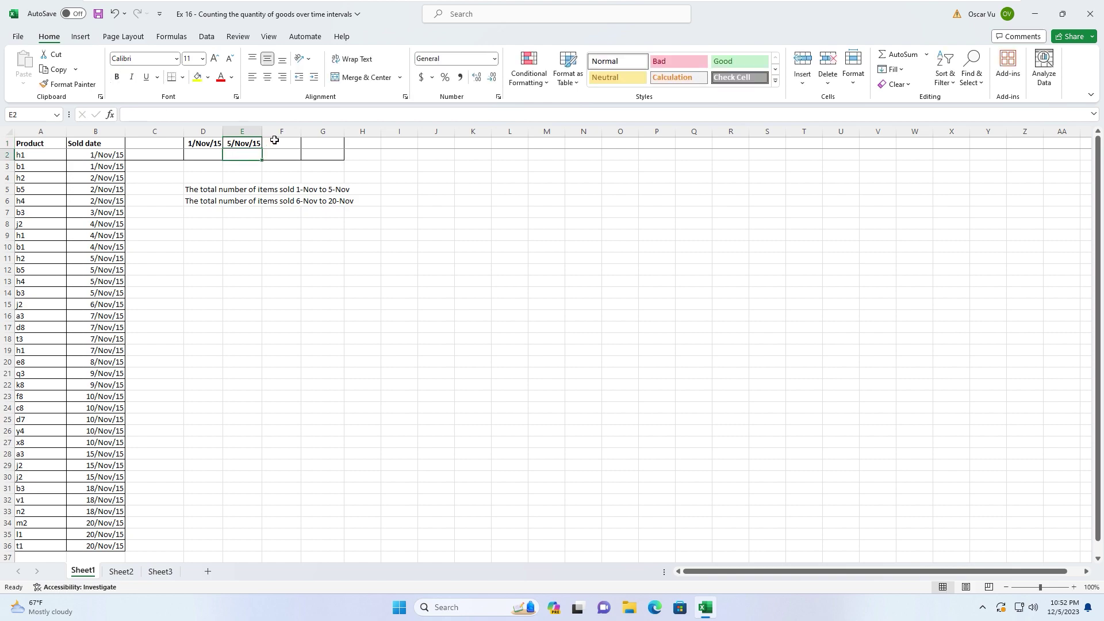
Enter the date 6/Nov/15 in F1 and 20/Nov/15 in G1
left_click(285, 142)
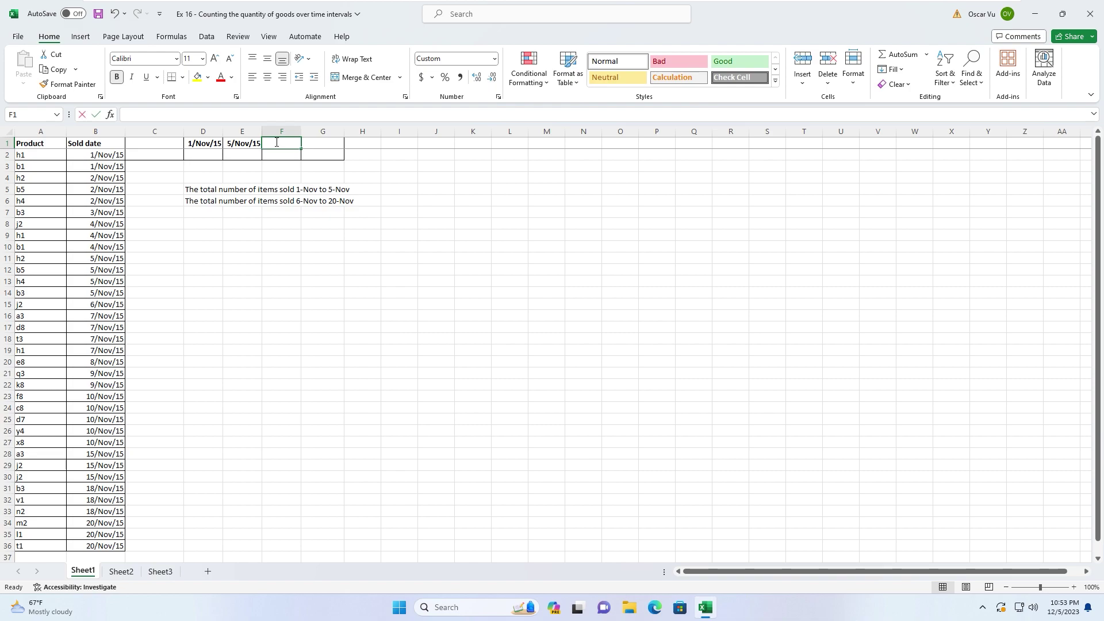
type("6/nov")
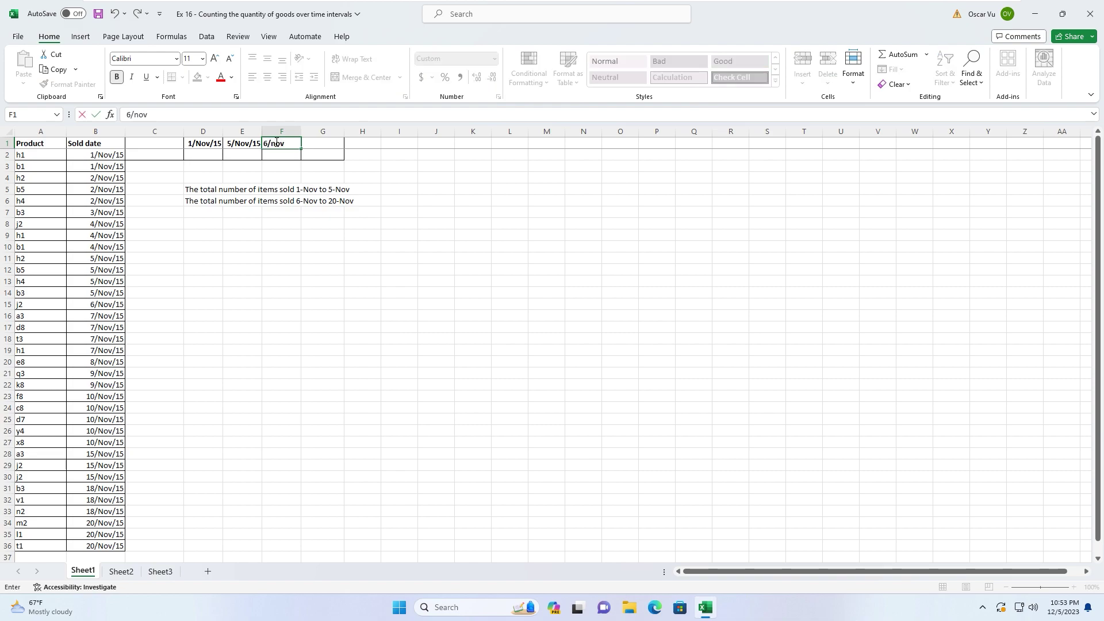
type("15")
key("ctrl+Return")
left_click(316, 142)
type("20")
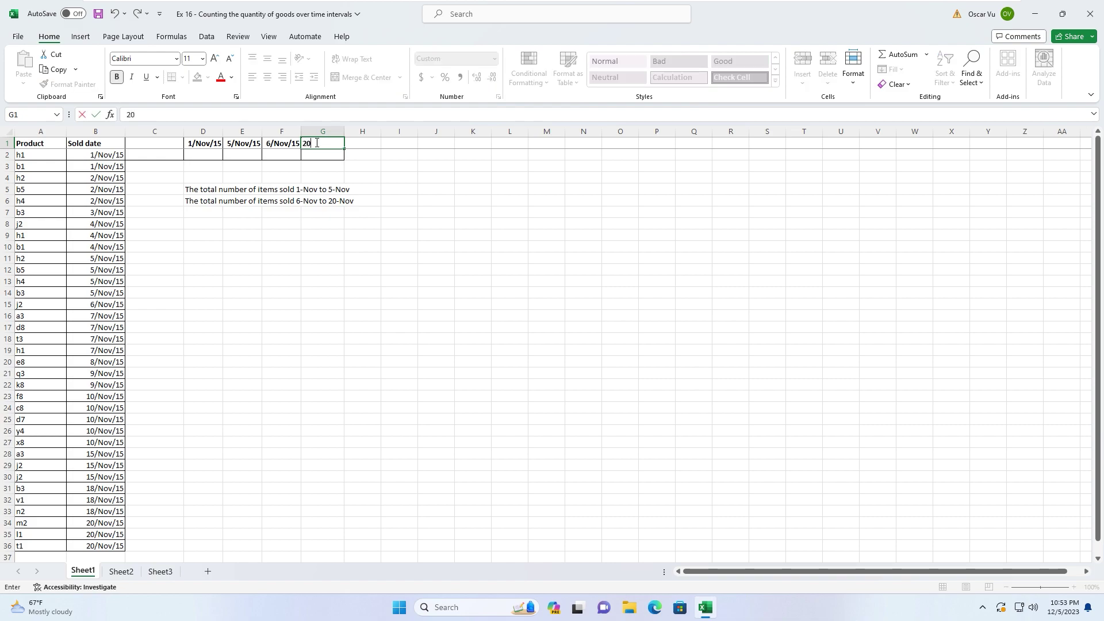
type("/no/1")
type("5")
key("Return")
left_click(199, 151)
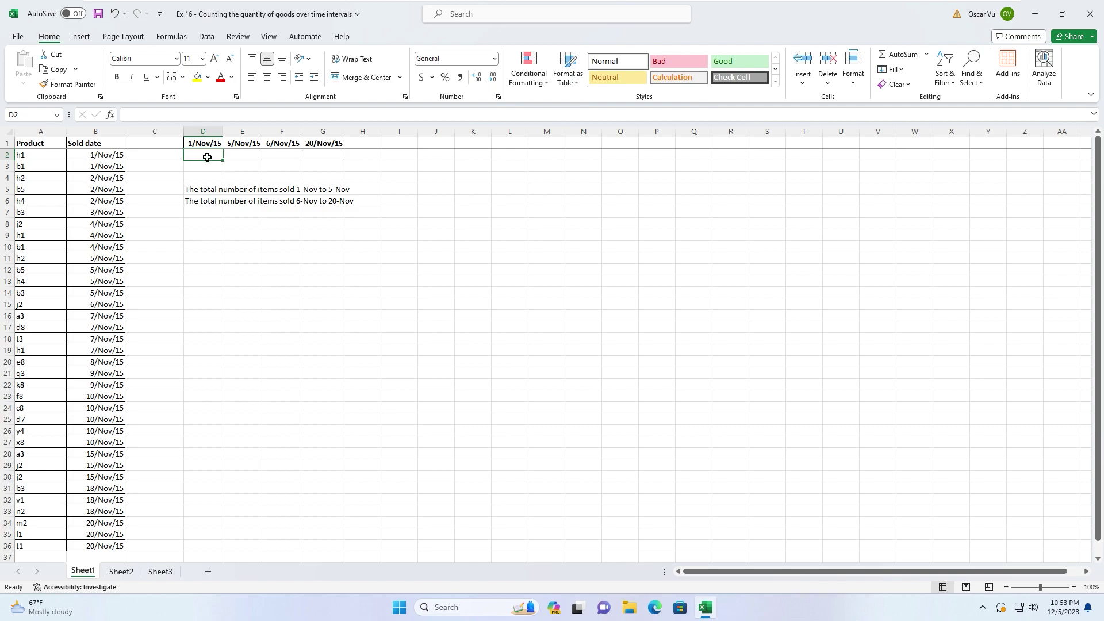
Apply Merge & Center to D2:E2, redoing it once, then to F2:G2
left_click_drag(207, 157, 319, 155)
left_click(352, 77)
left_click(225, 157)
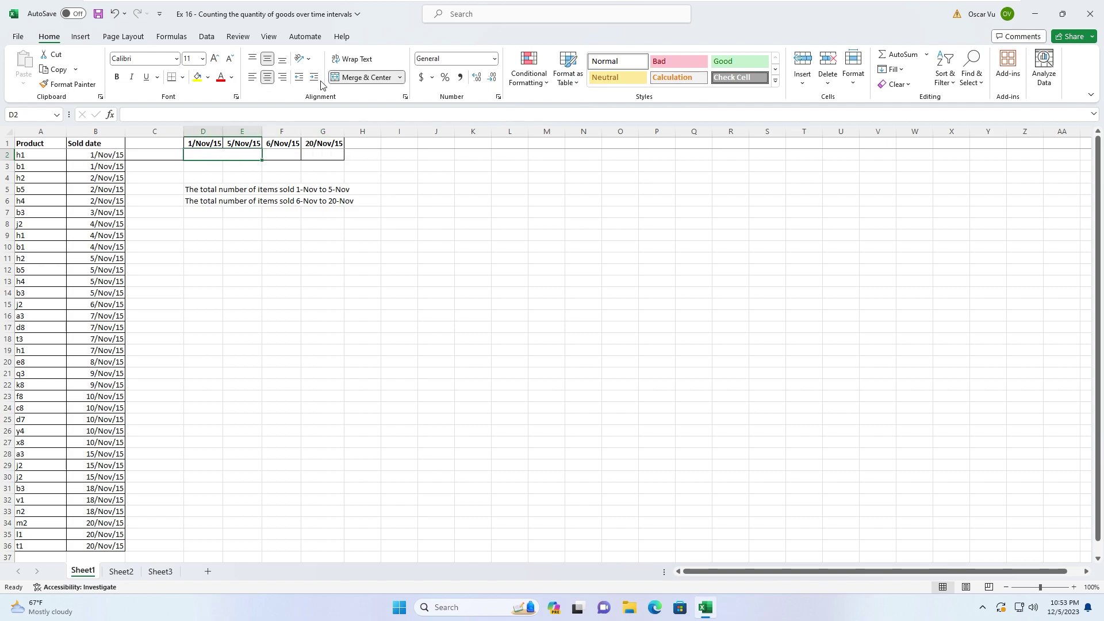
left_click(352, 77)
left_click_drag(202, 151, 321, 155)
left_click(352, 77)
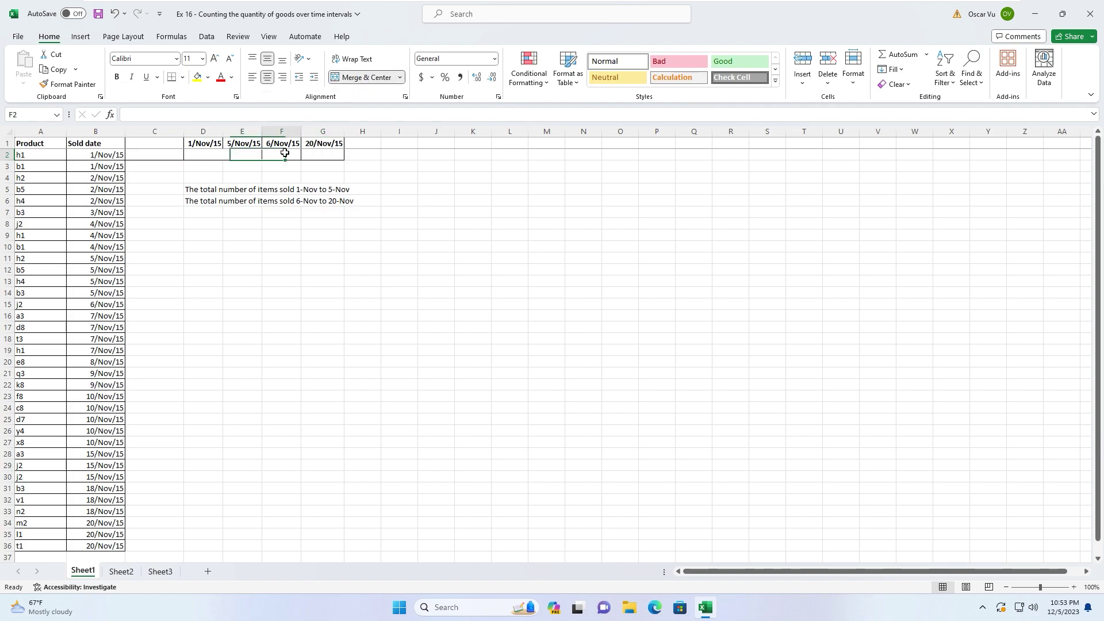
left_click(354, 78)
left_click(219, 153)
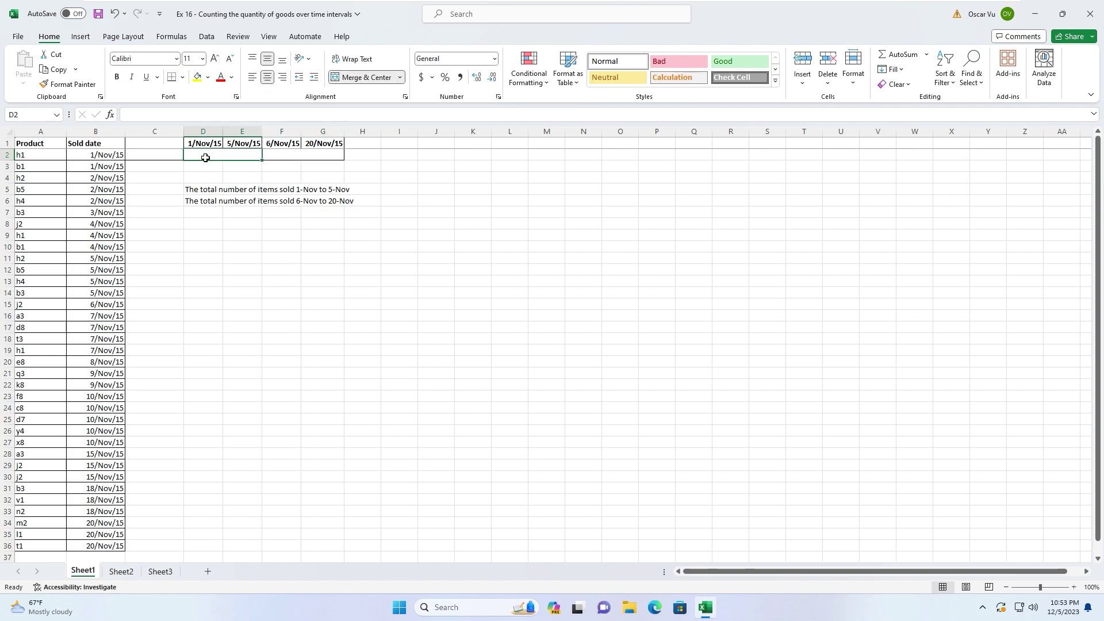
Start a SUMPRODUCT in D2 testing sold dates $B$2:$B$36 are >= D1
type("=")
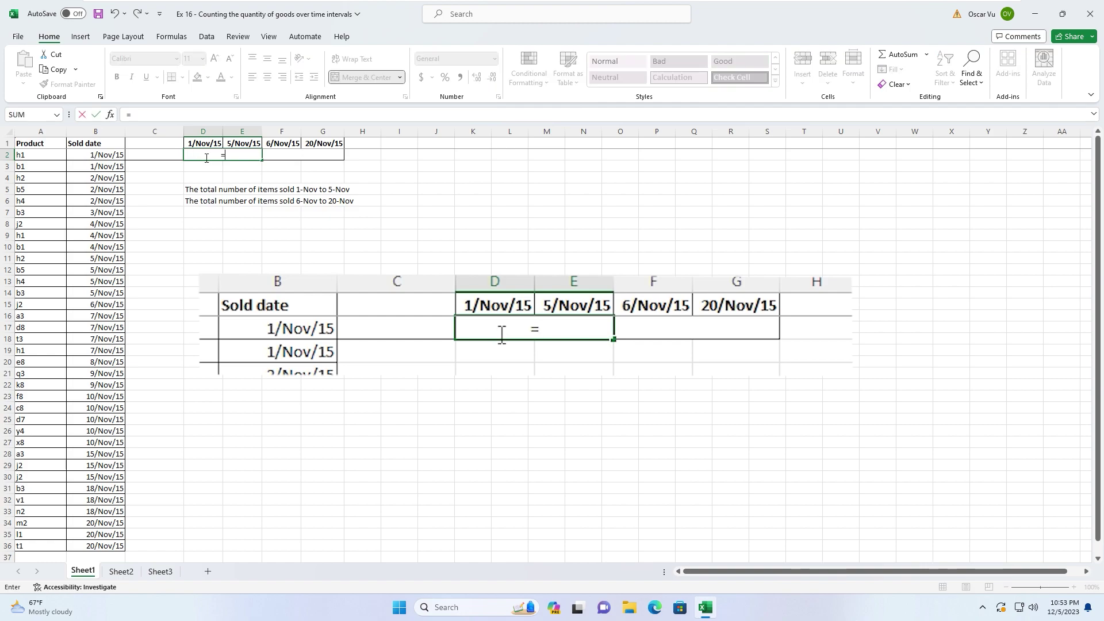
type("sump")
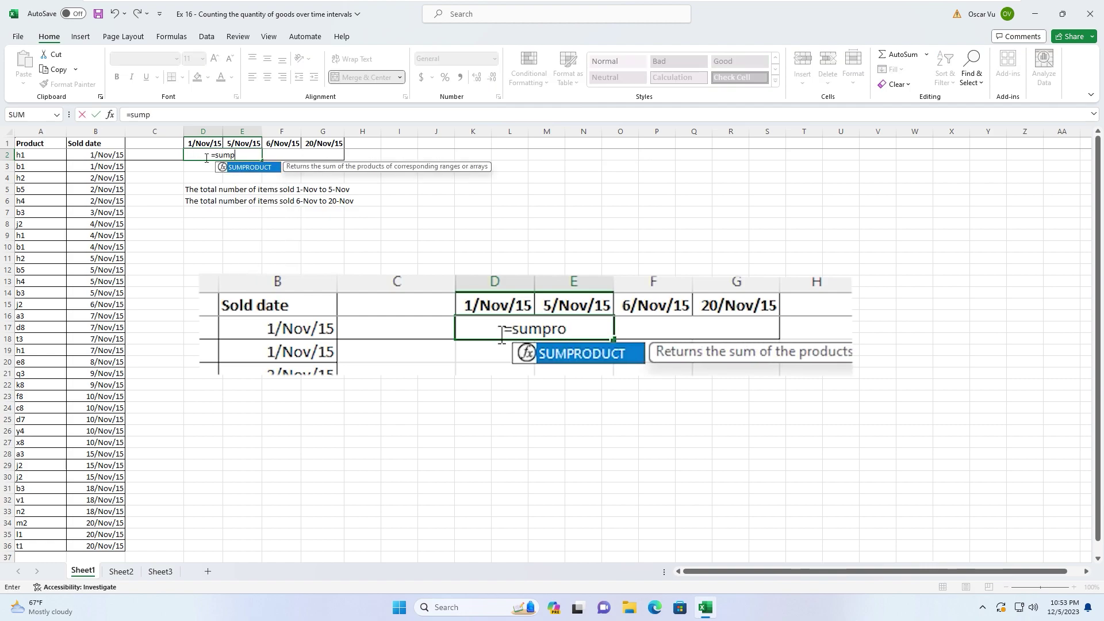
type("roduc")
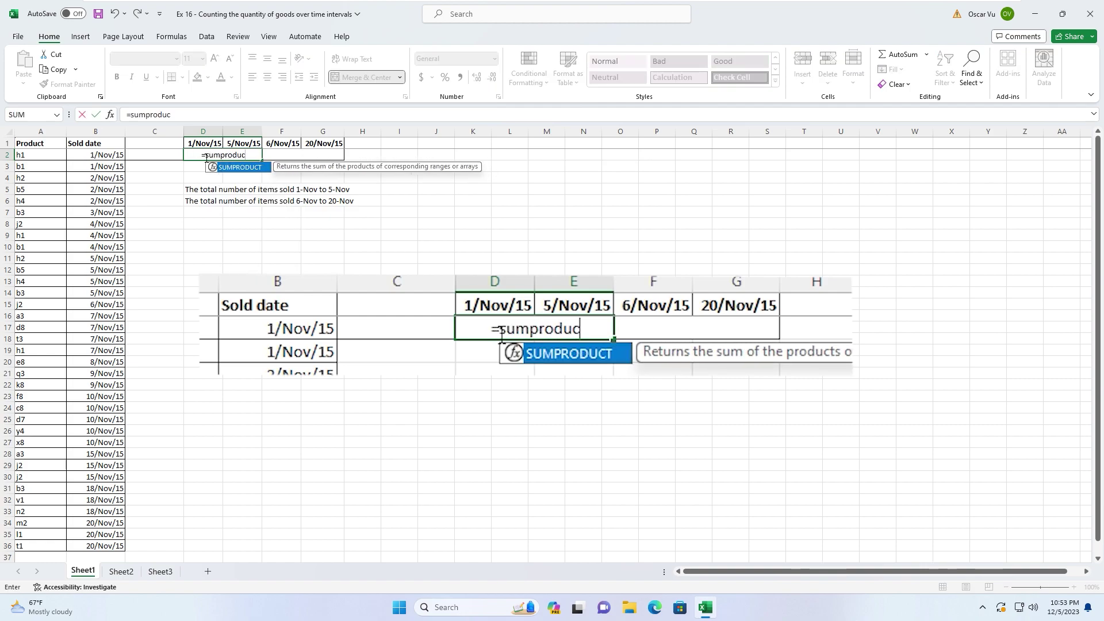
type("t(")
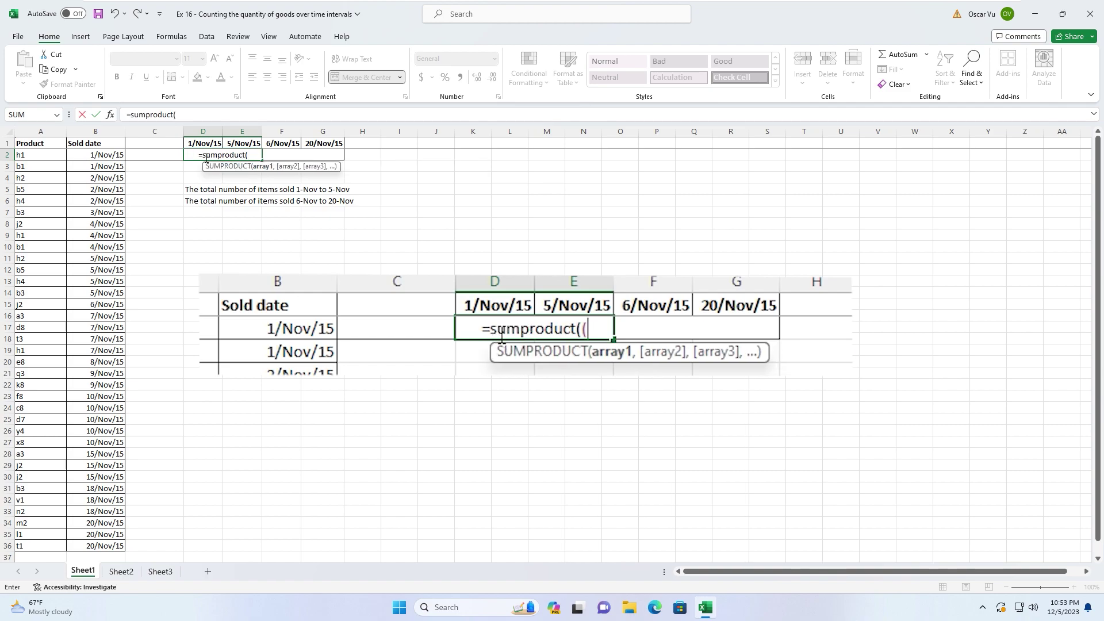
type("(")
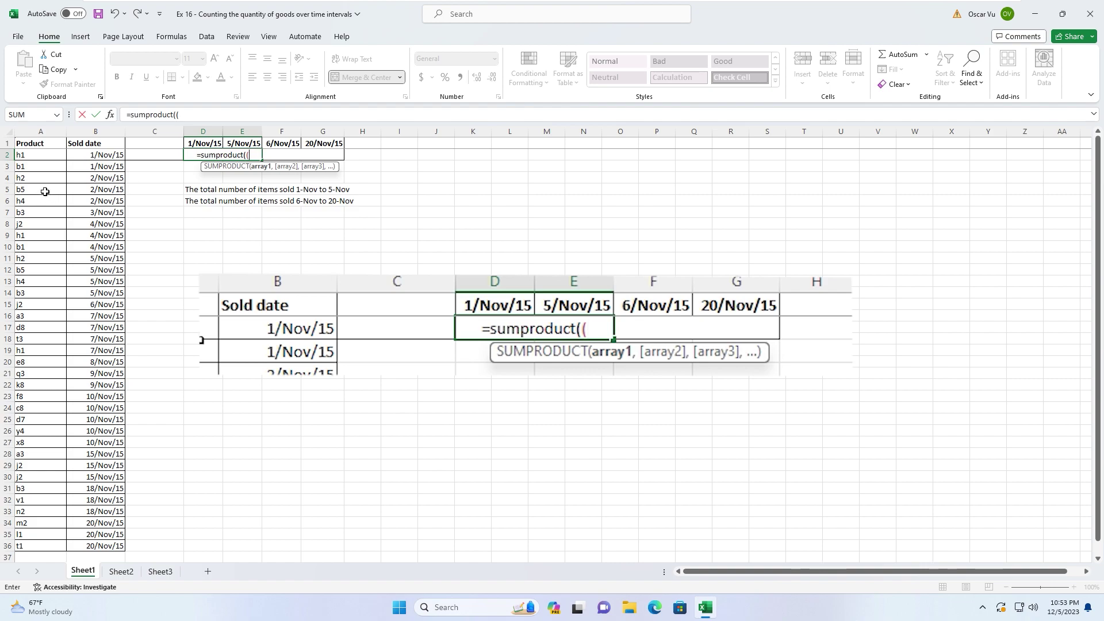
left_click_drag(91, 155, 96, 350)
left_click_drag(91, 156, 80, 551)
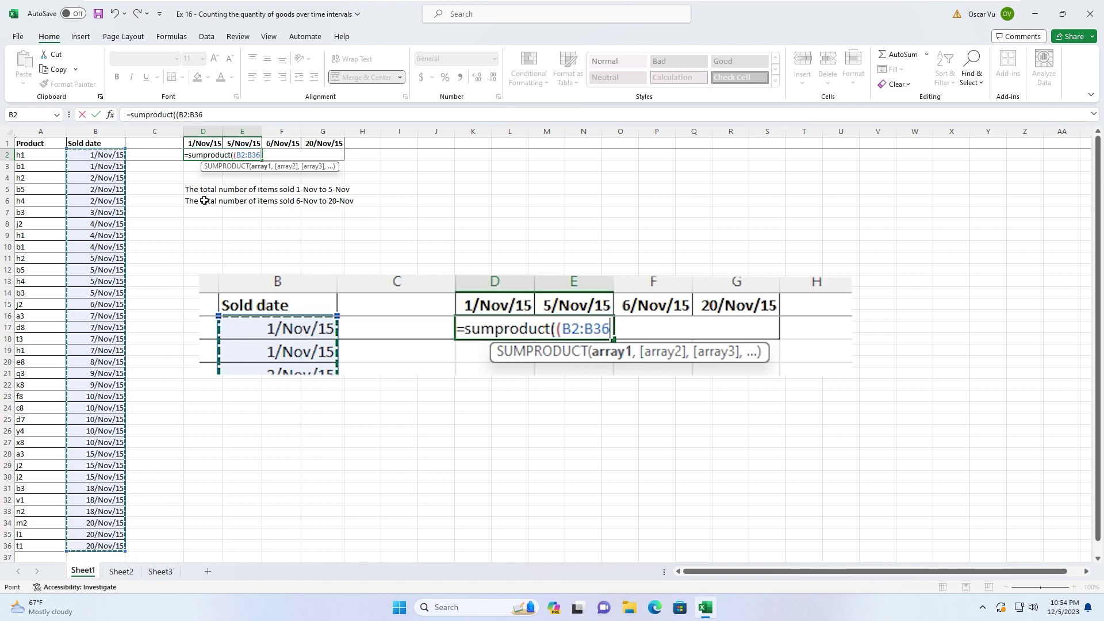
key("F4")
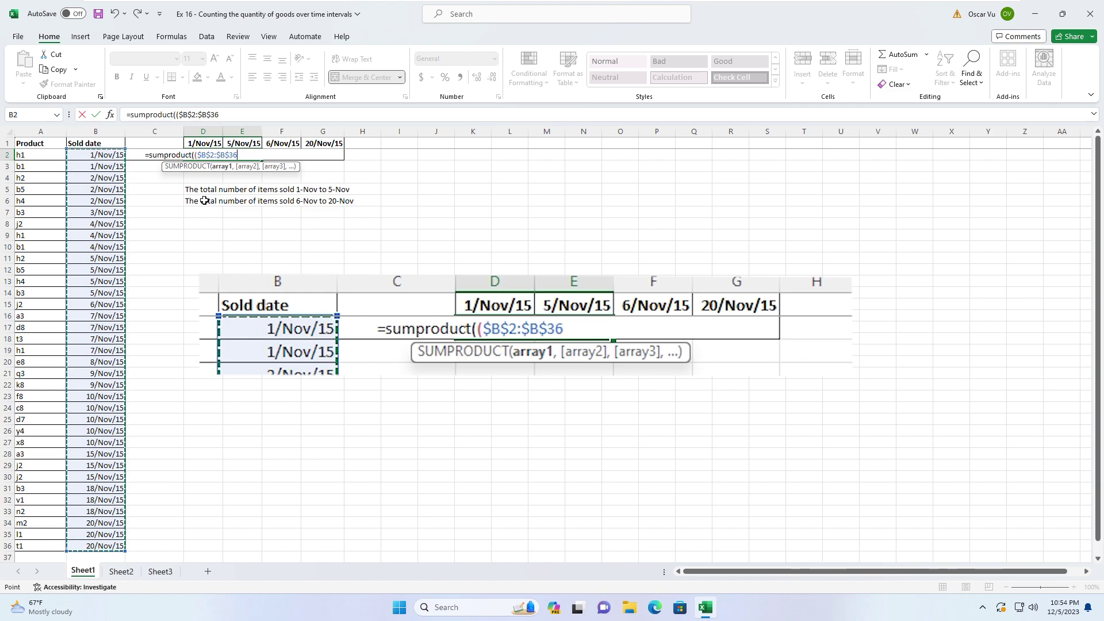
type(">")
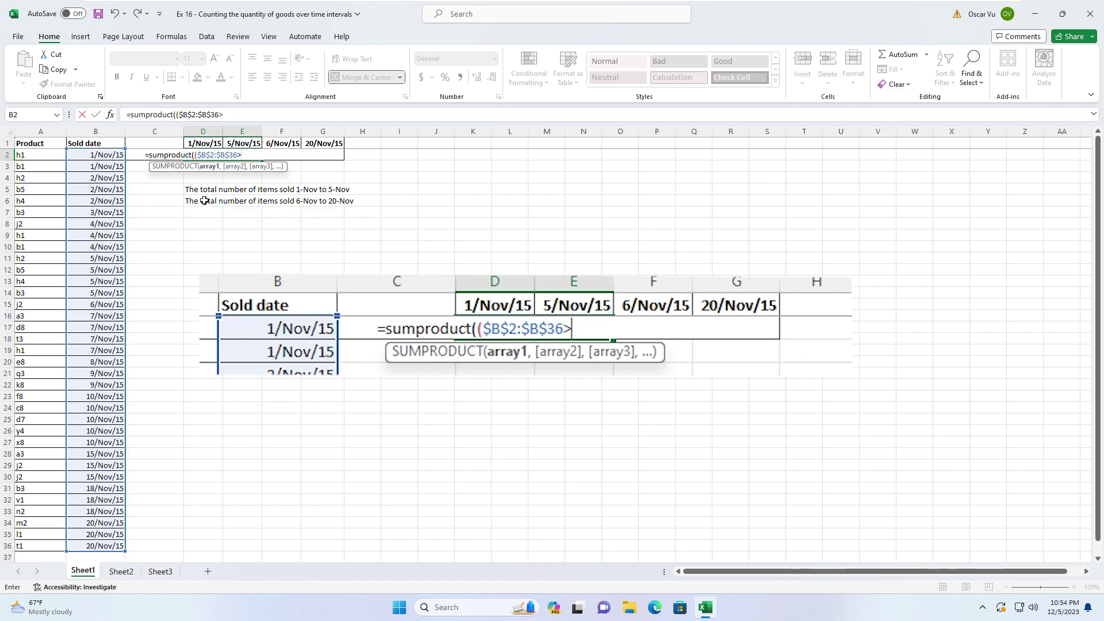
type("=")
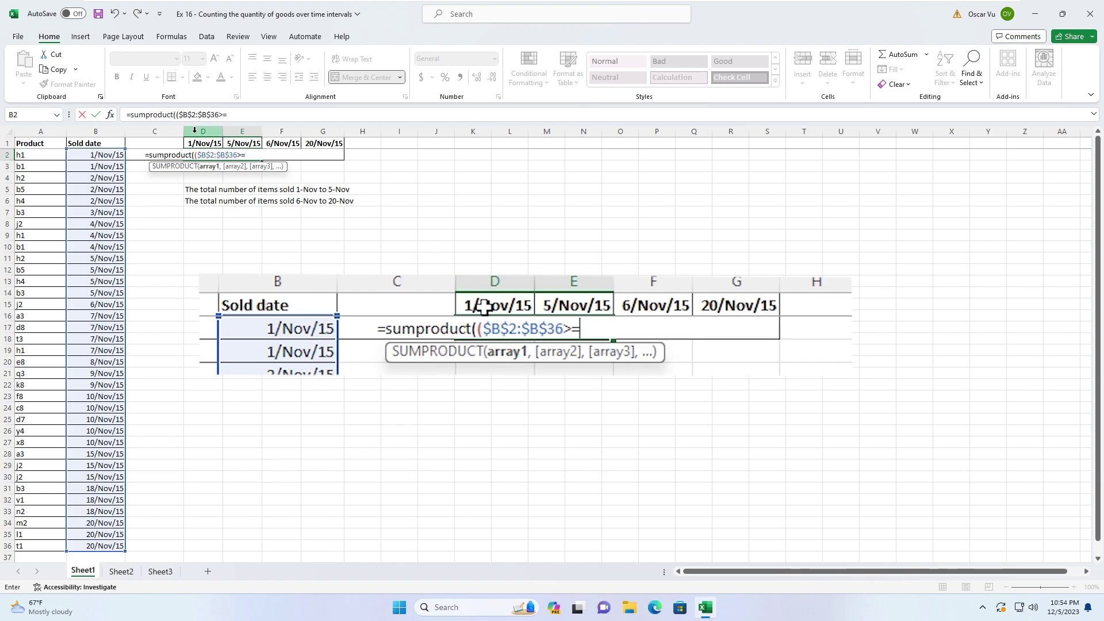
left_click(198, 143)
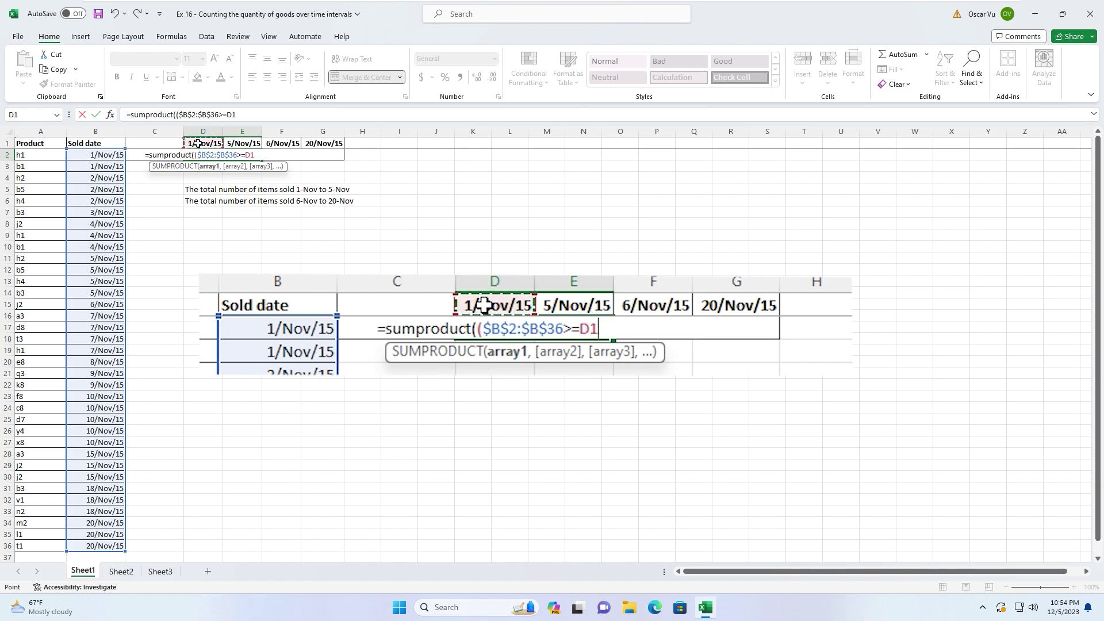
Multiply by a test that $B$2:$B$36 dates are <= E1, then begin an ISBLANK term
type(")")
type("*")
type("(")
mouse_move(92, 154)
left_mouse_down()
mouse_move(73, 505)
mouse_move(86, 546)
left_mouse_up()
key("F4")
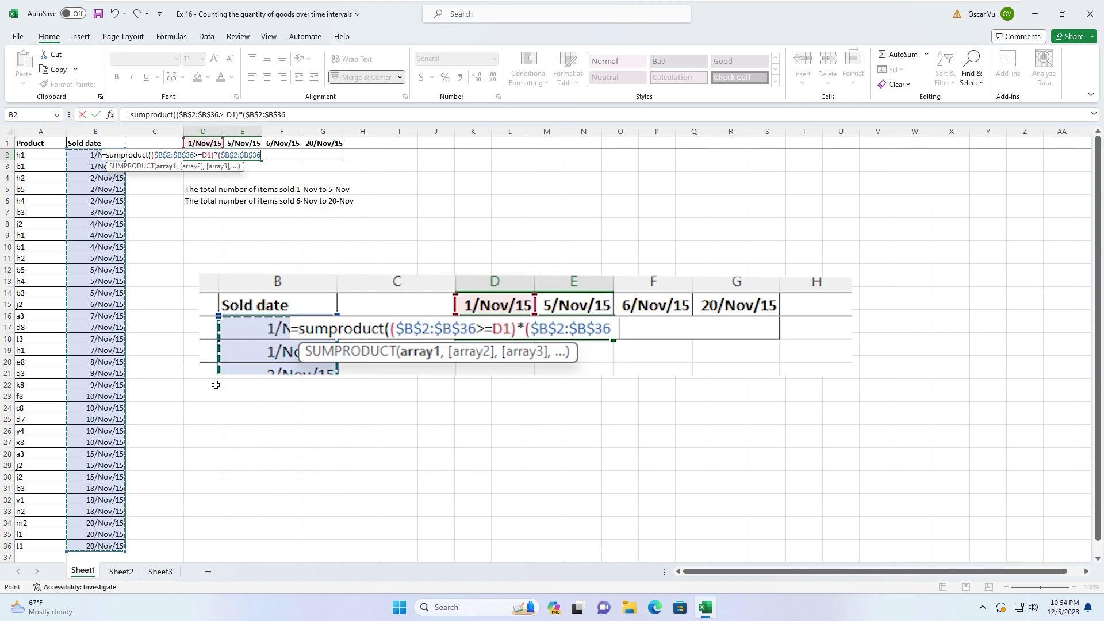
type("<=")
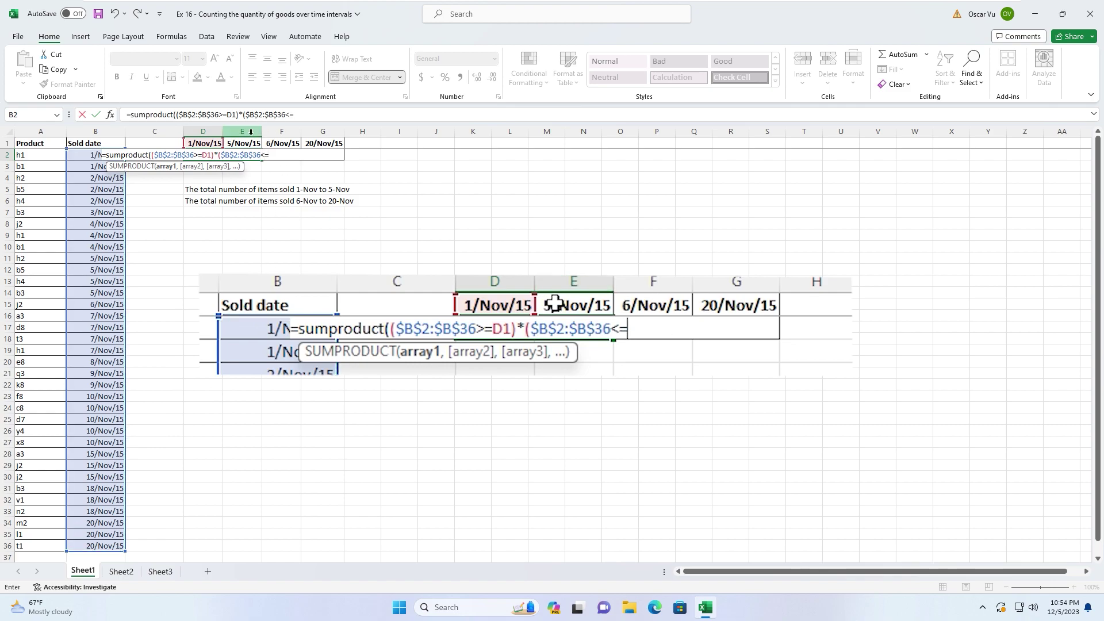
left_click(232, 143)
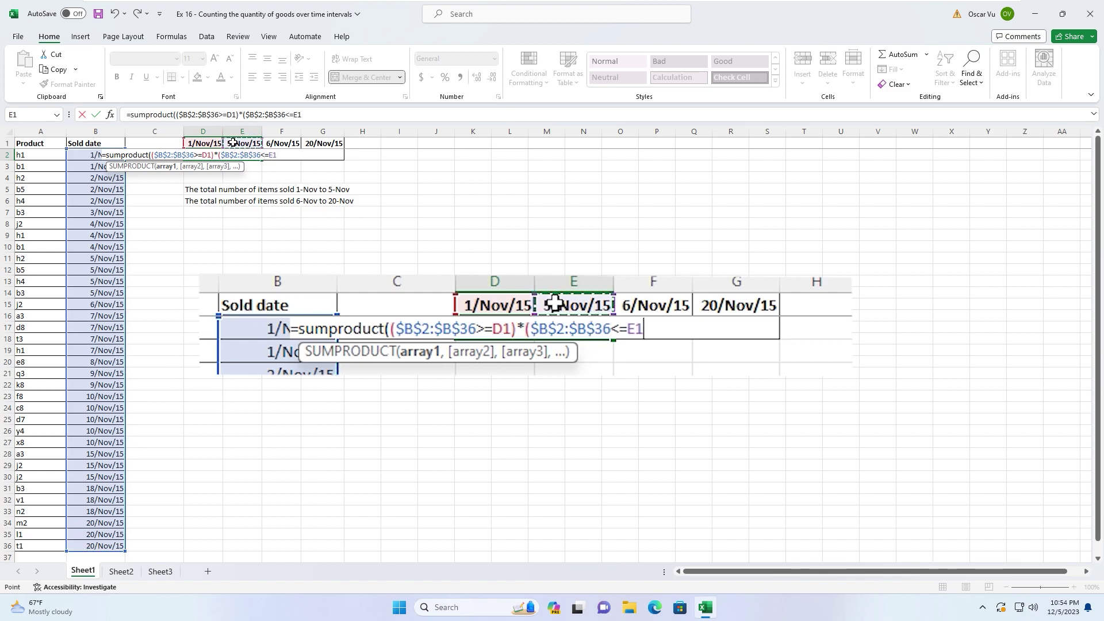
type(")")
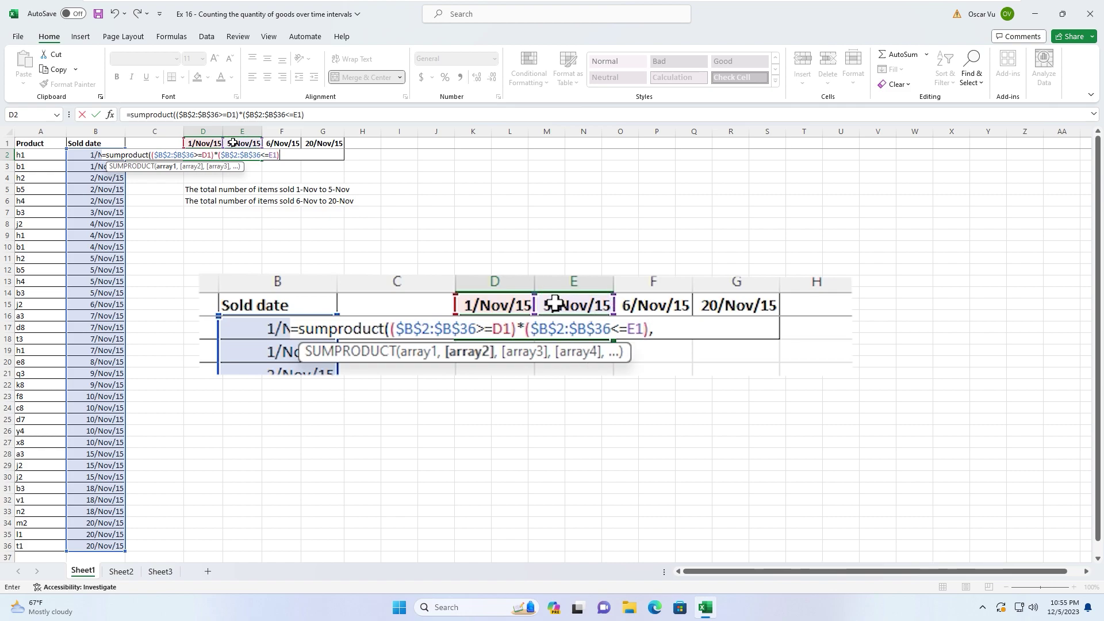
type(",(")
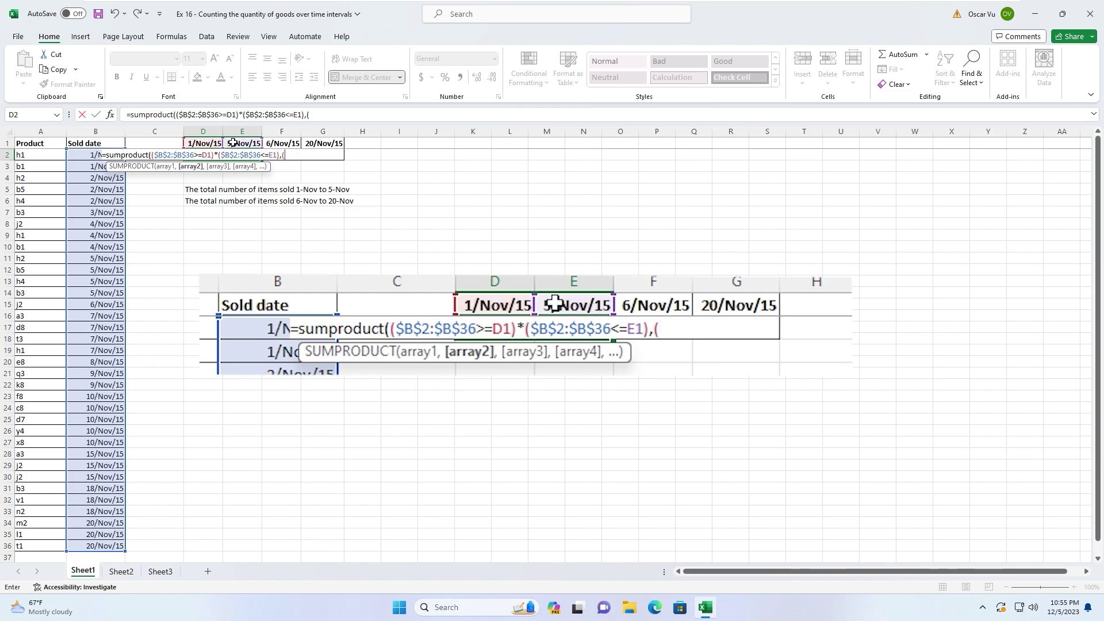
type("(")
type("i")
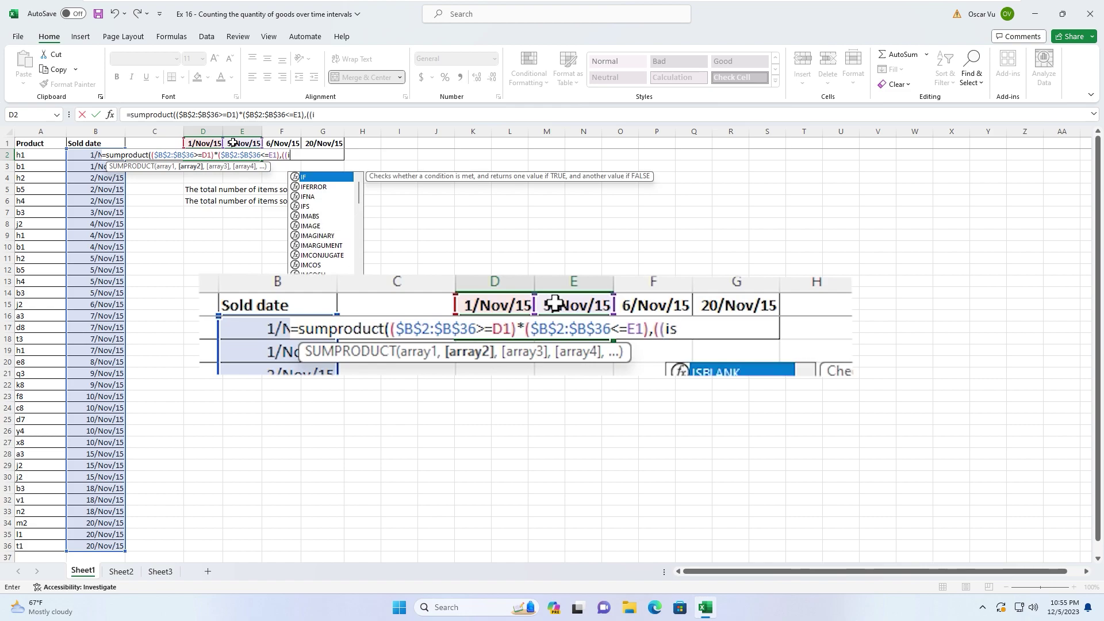
type("sblank")
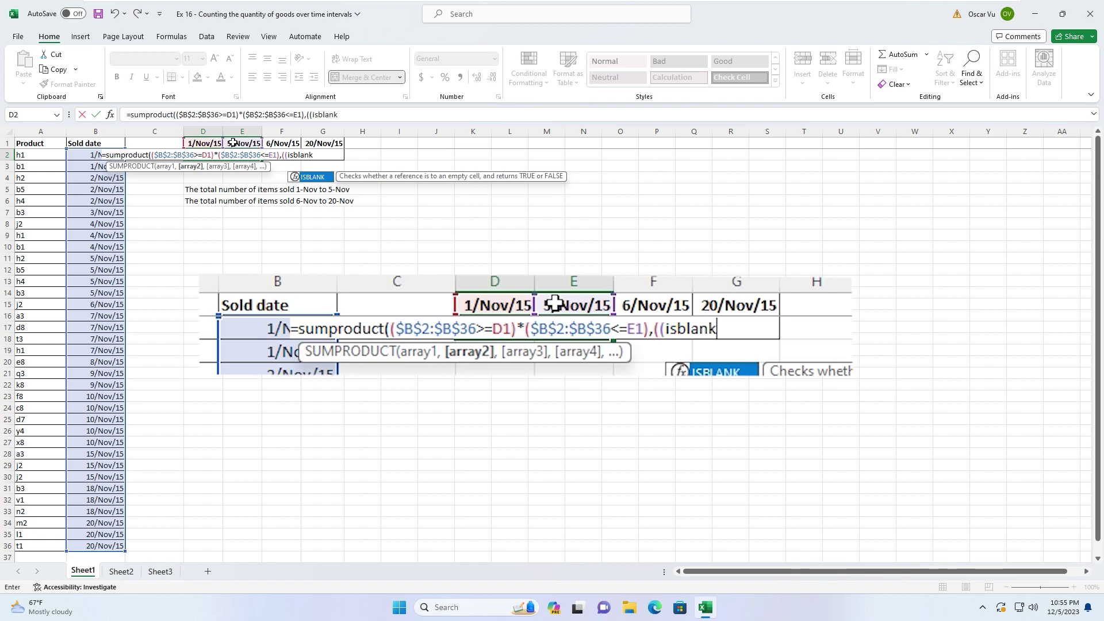
Add the ISBLANK test on absolute product cells $A$2:$A$36, ending with )*1=0)*1
type("(")
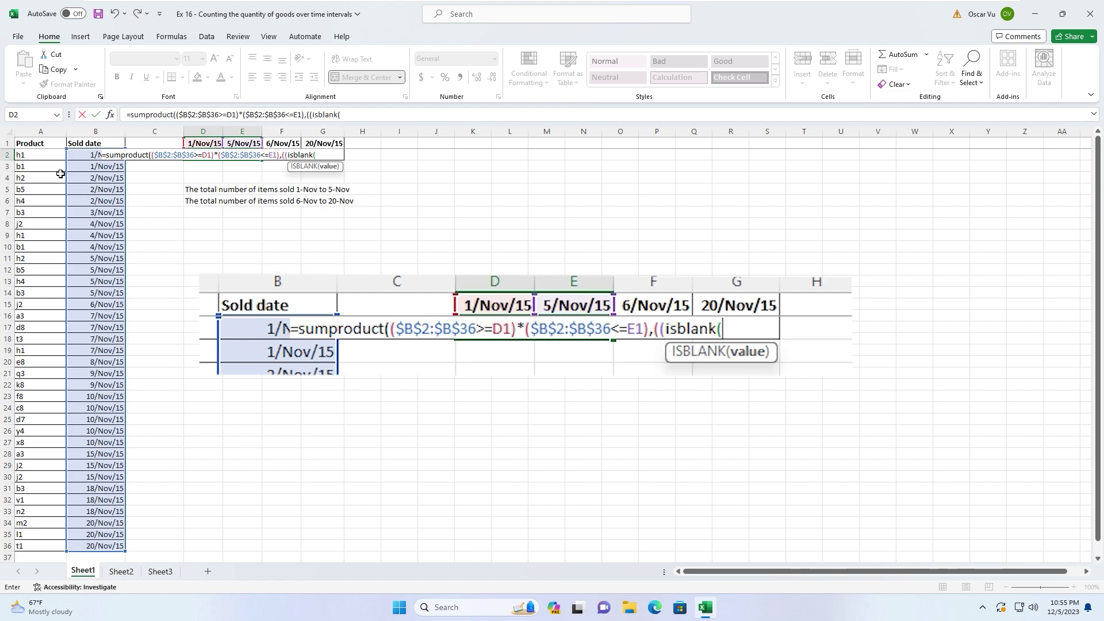
left_click(41, 153)
left_click_drag(34, 487, 36, 546)
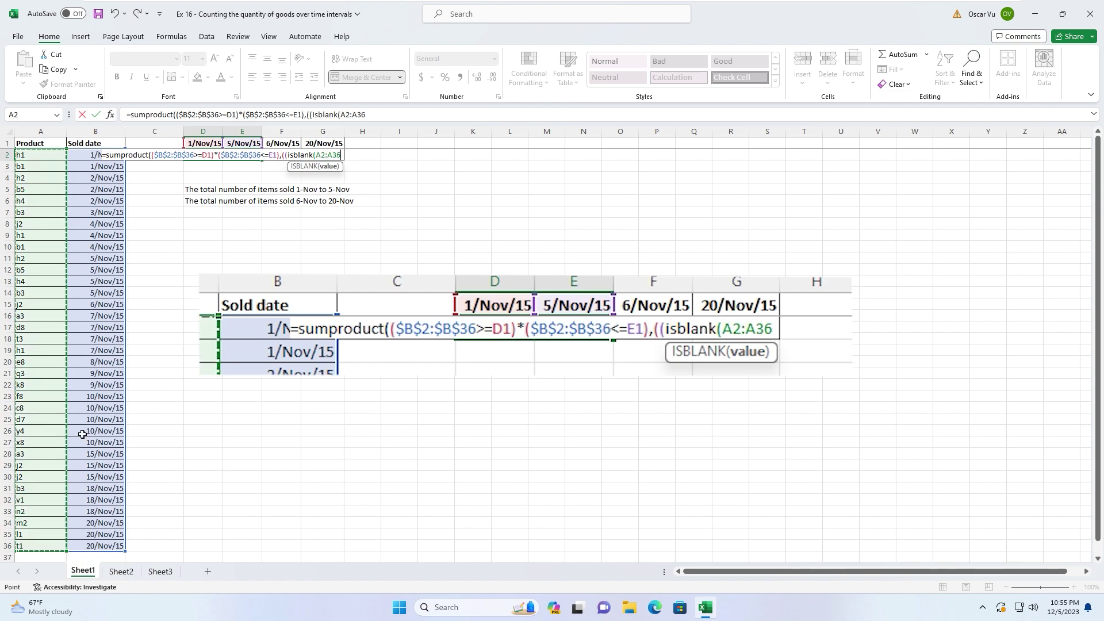
key("F4")
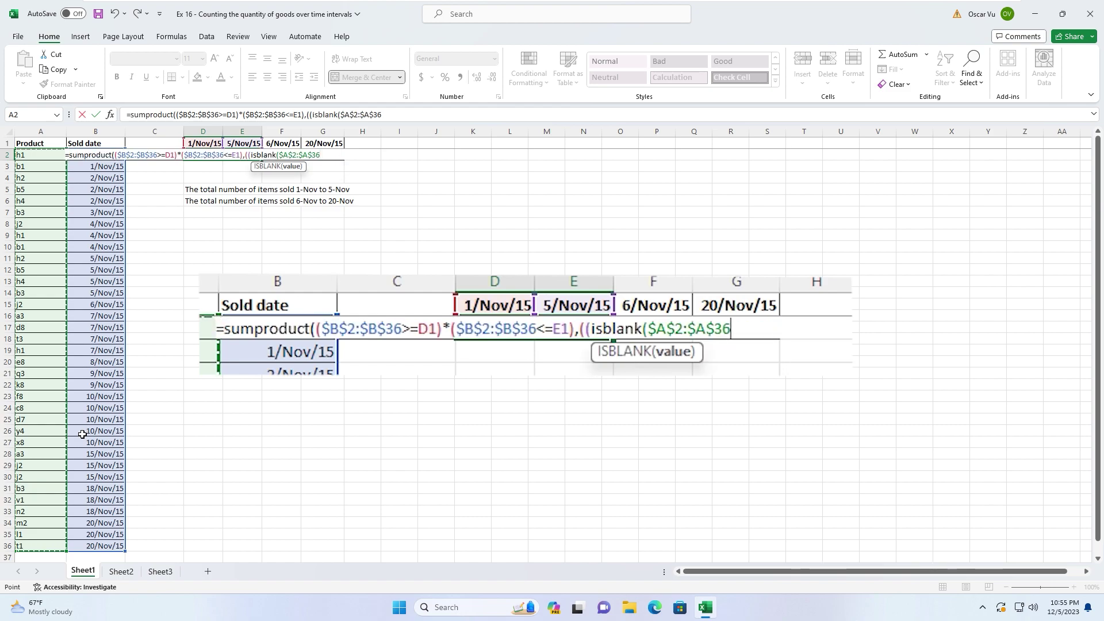
type(")*")
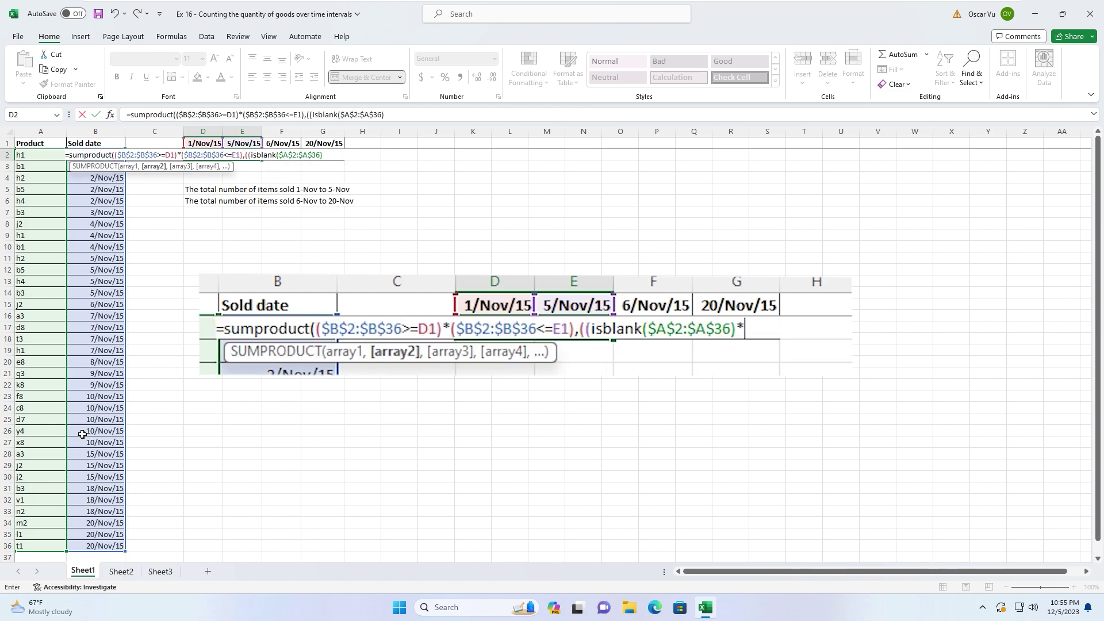
type("1")
type("=")
type("0")
type(")")
type("*")
type("1")
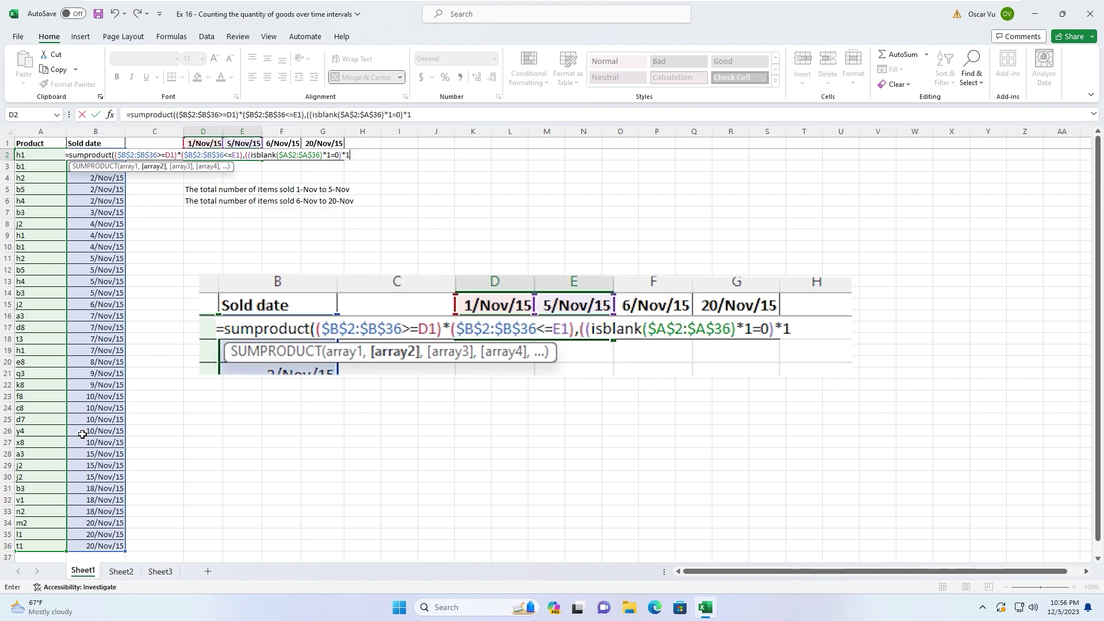
type(")")
type(")")
Add the final closing parenthesis and enter the D2 formula so it shows 13
left_click(371, 153)
type(")")
key("Return")
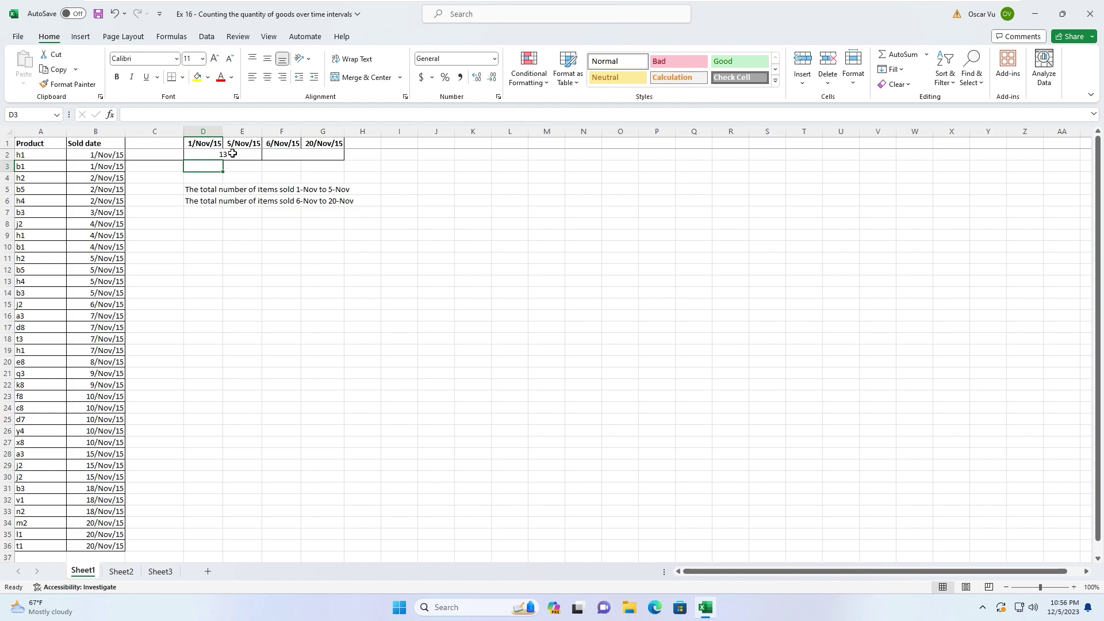
Copy the D2:E2 formula into F2:G2, which then shows 22
left_click(228, 155)
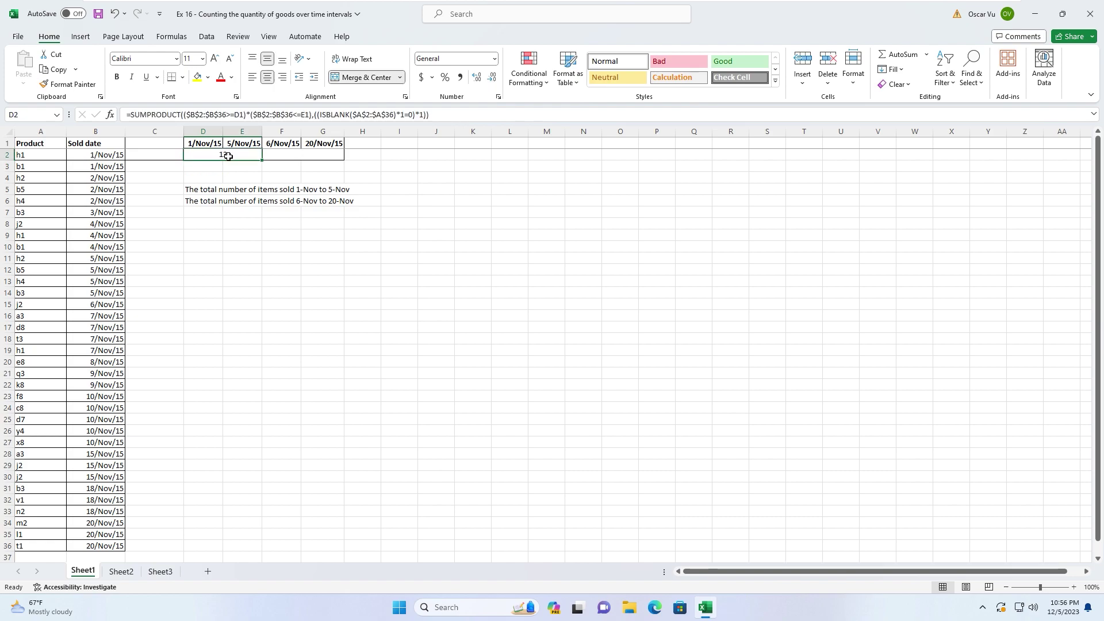
key("ctrl+c")
left_click(288, 154)
key("ctrl+v")
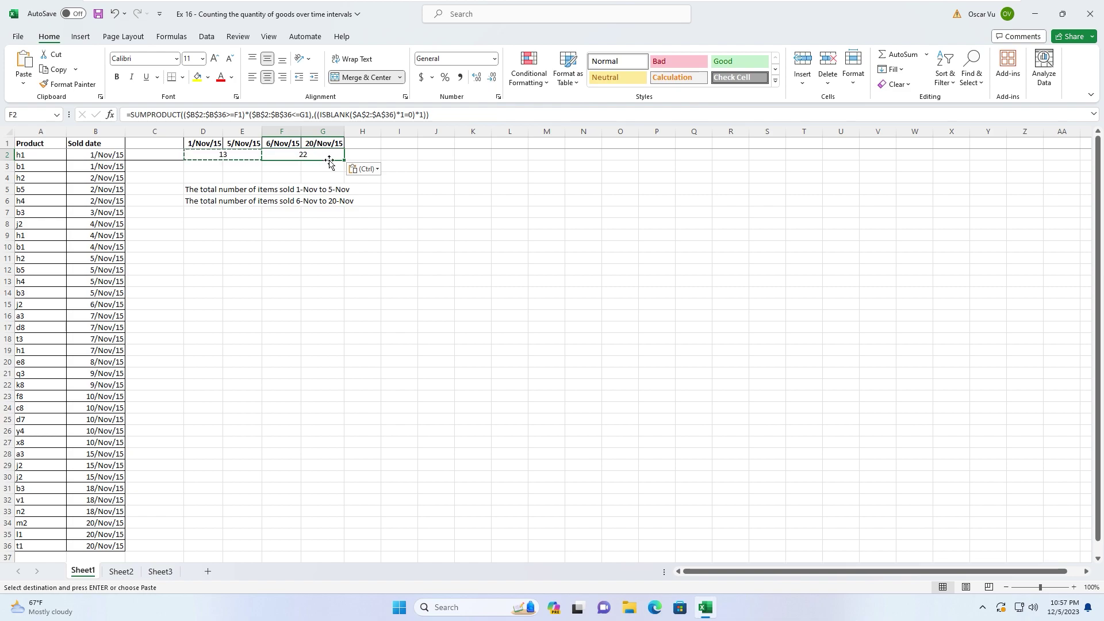
Clear the copy marquee and recheck the formula in D2:E2
left_click(351, 154)
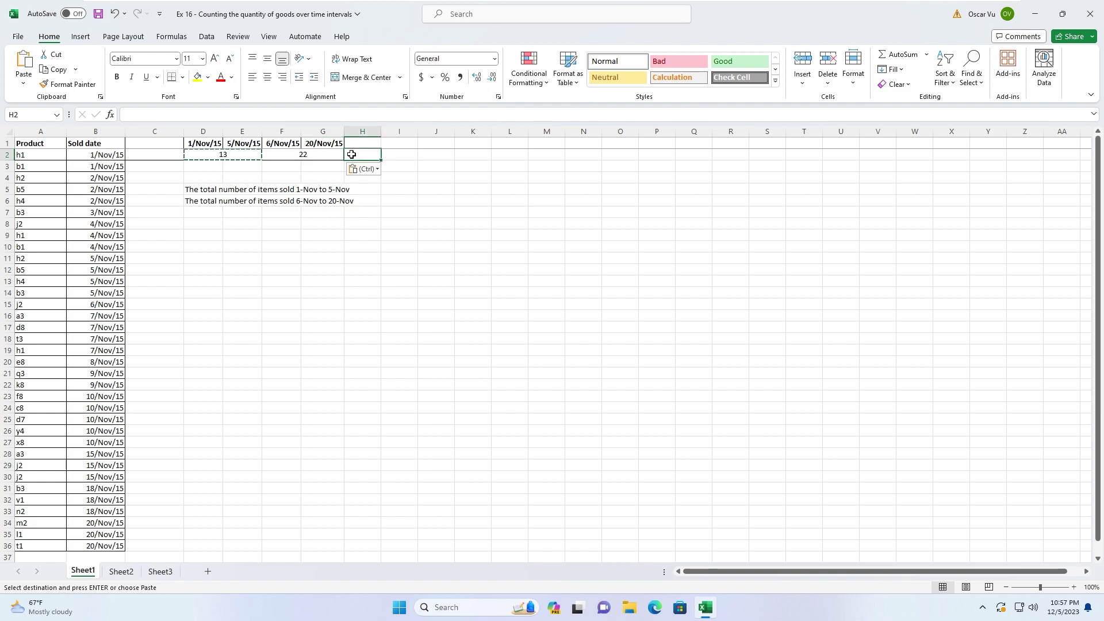
left_click(247, 176)
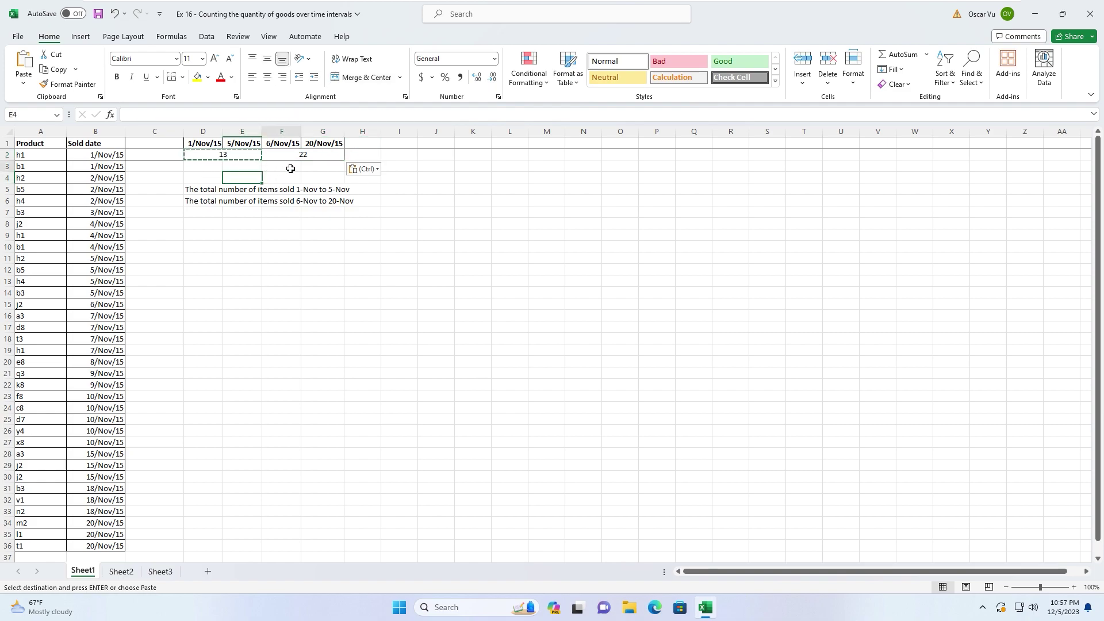
key("Escape")
left_click(242, 151)
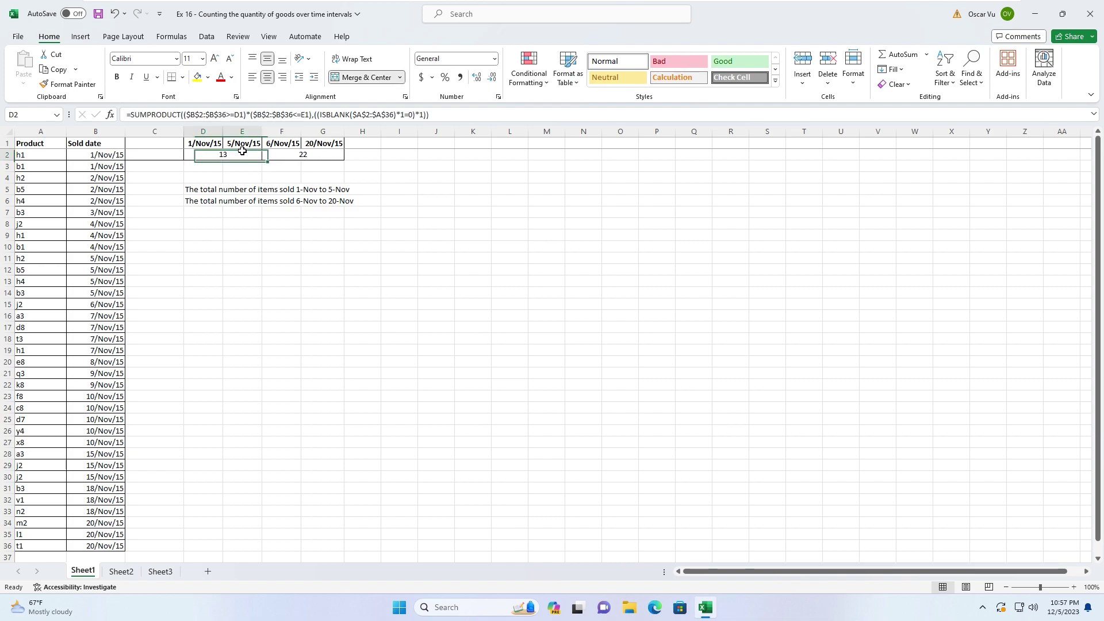
left_click(233, 168)
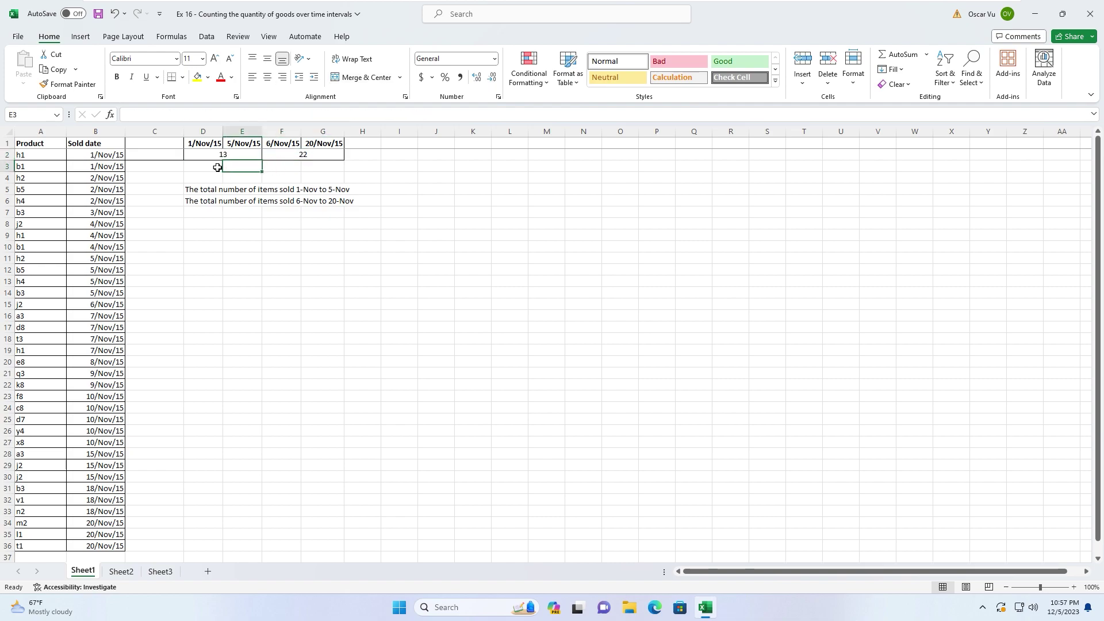
left_click(282, 168)
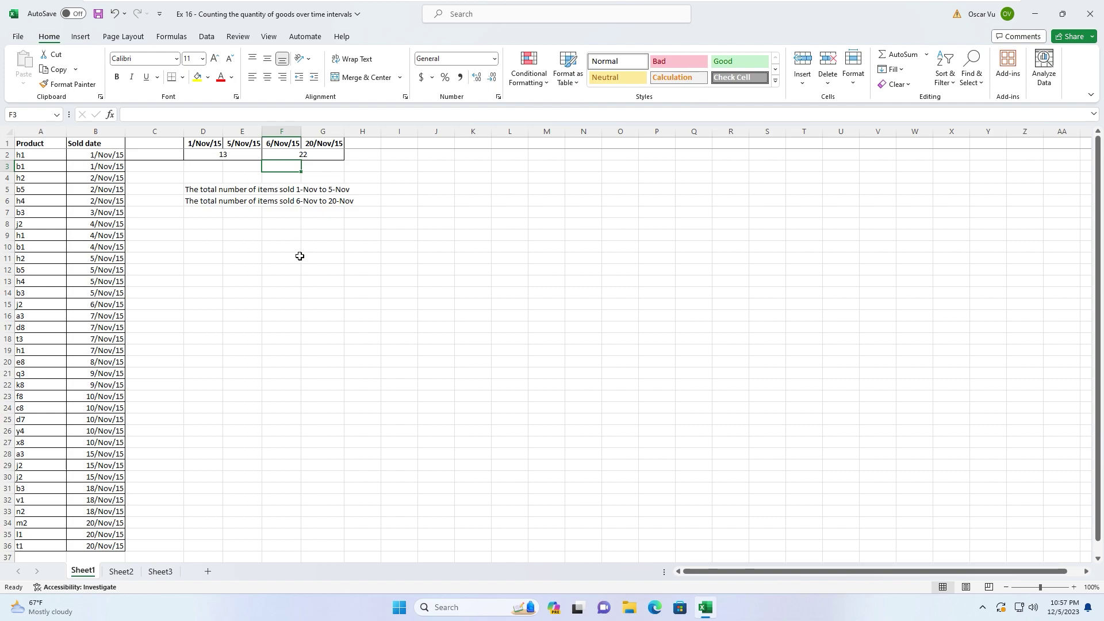
left_click(271, 271)
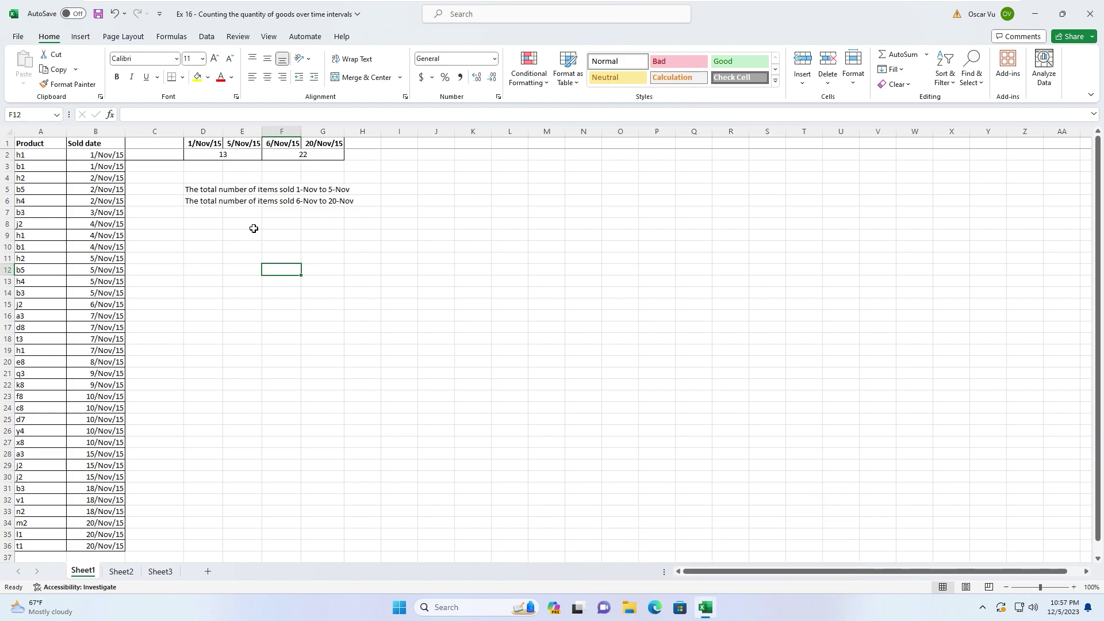
left_click(254, 228)
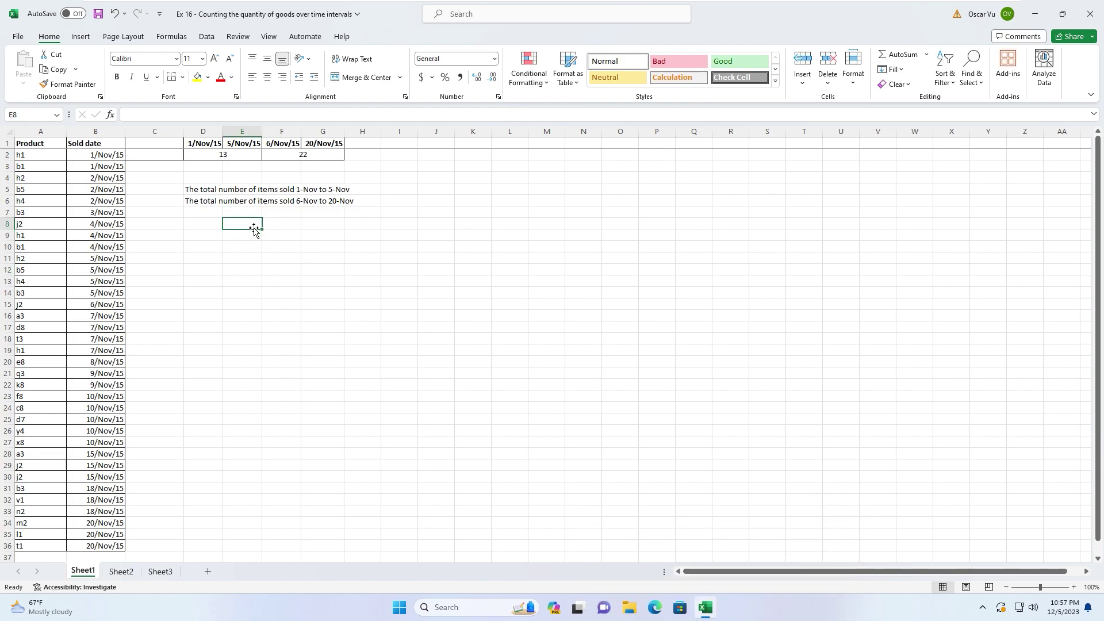